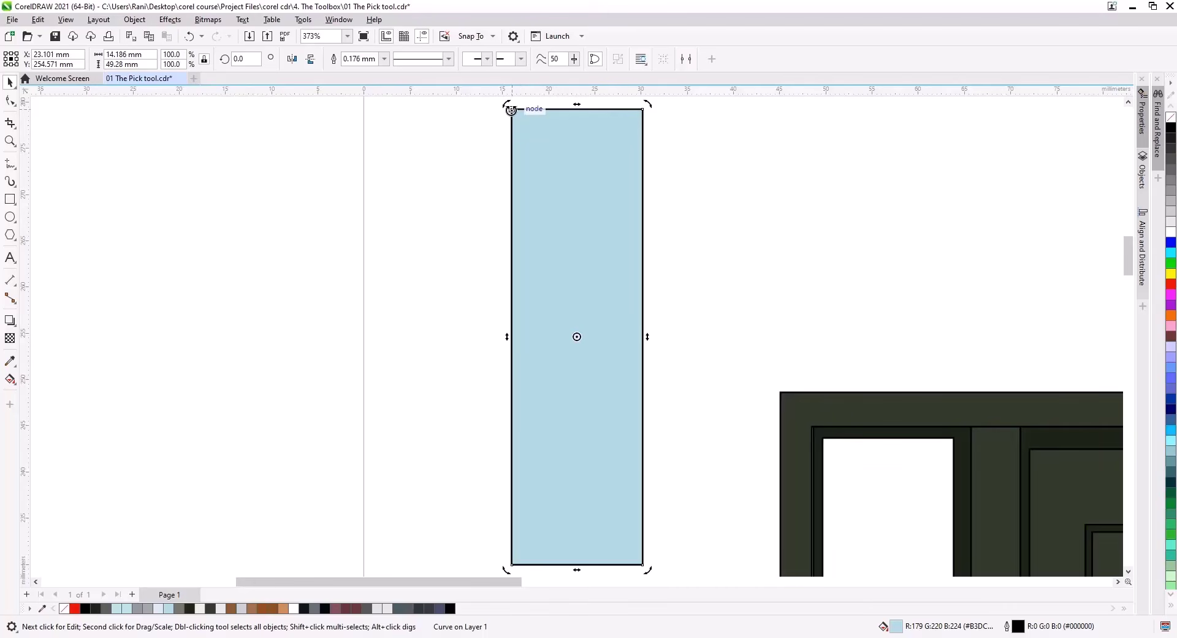
Step: Skew the detached blue glass panel vertically along its left edge
mouse_move(506, 104)
left_mouse_down()
mouse_move(445, 200)
mouse_move(504, 127)
mouse_move(506, 105)
left_mouse_up()
left_click_drag(505, 334, 502, 294)
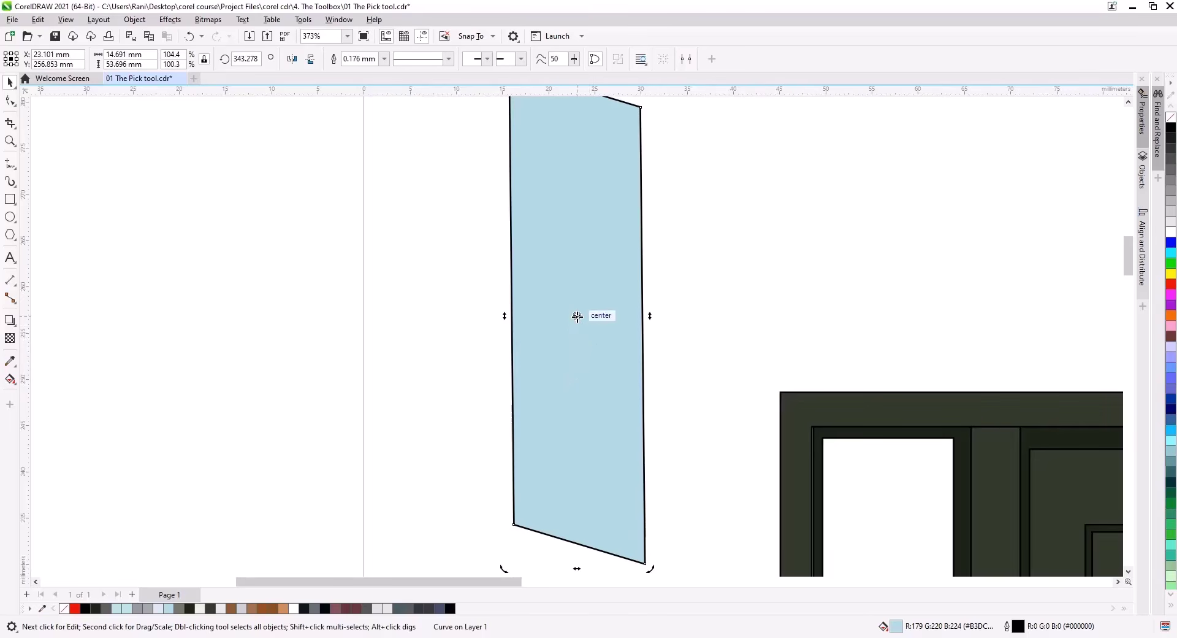
Step: Move the glass panel's centre of rotation outside its lower-left corner and rotate the panel slightly around it
mouse_move(576, 315)
left_mouse_down()
mouse_move(538, 496)
mouse_move(559, 361)
mouse_move(492, 446)
mouse_move(327, 480)
mouse_move(396, 492)
left_mouse_up()
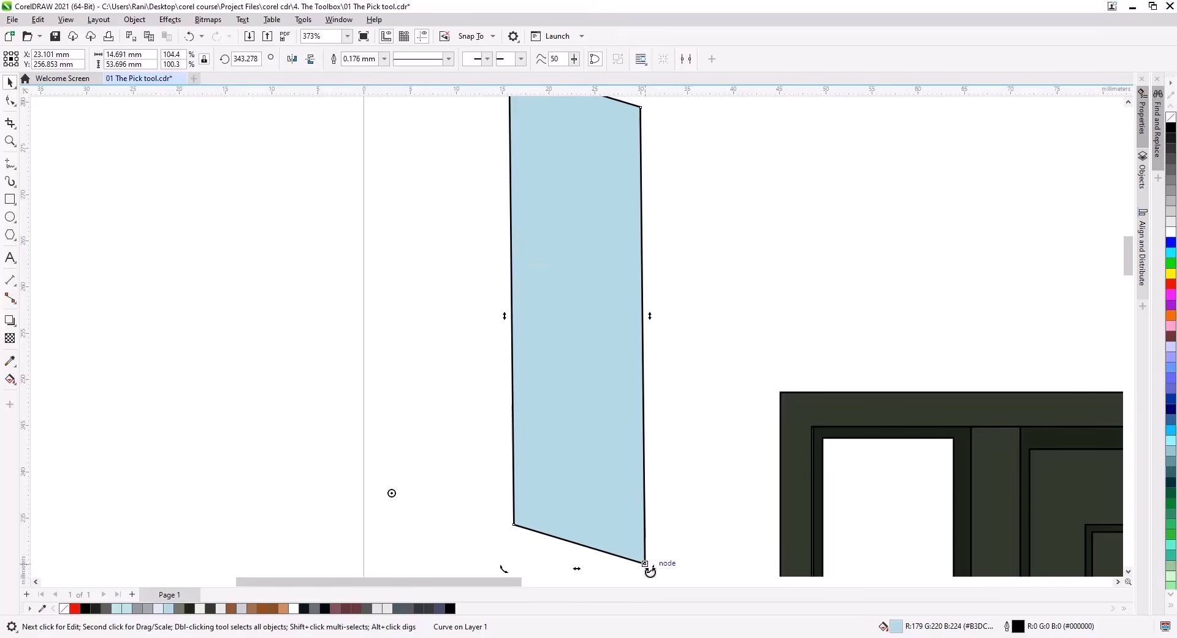
left_click_drag(649, 569, 693, 500)
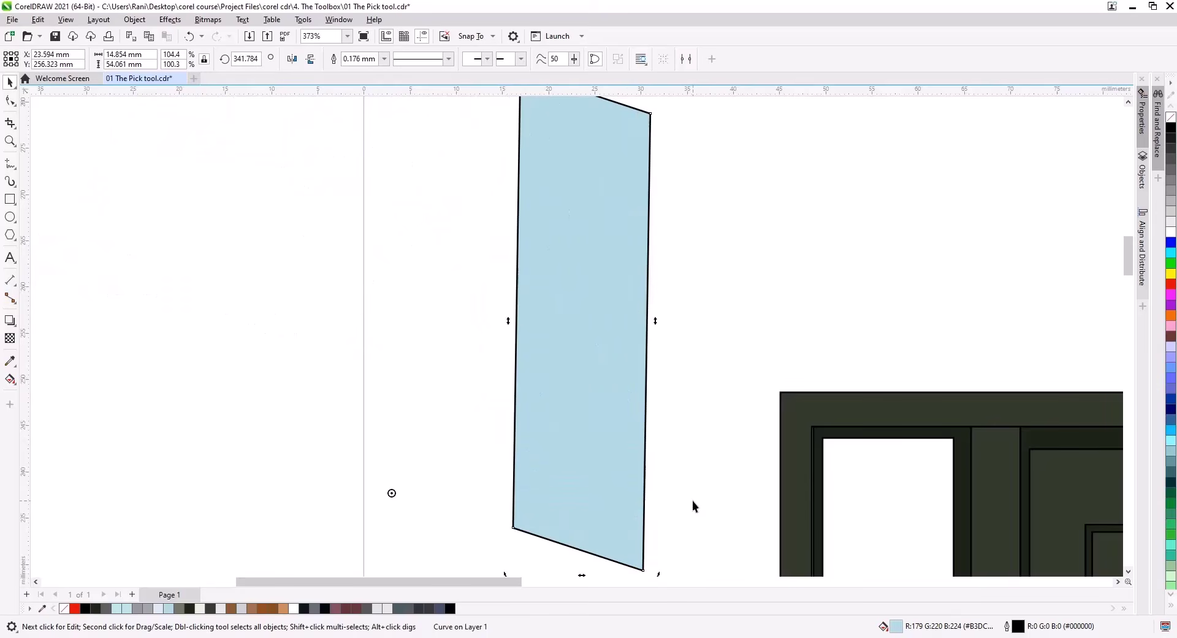
key("F4")
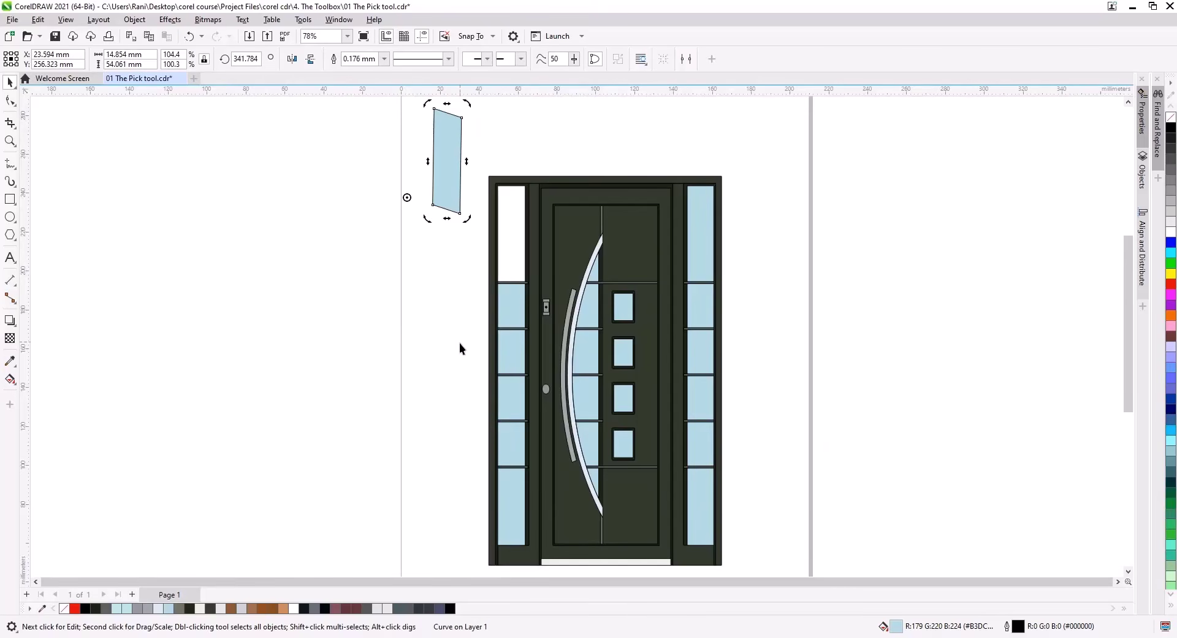
Step: Select the whole rectangular lock on the door with an enclosing marquee and move it onto the empty page area left of the door
scroll(459, 344, "up", 3)
scroll(547, 331, "up", 1)
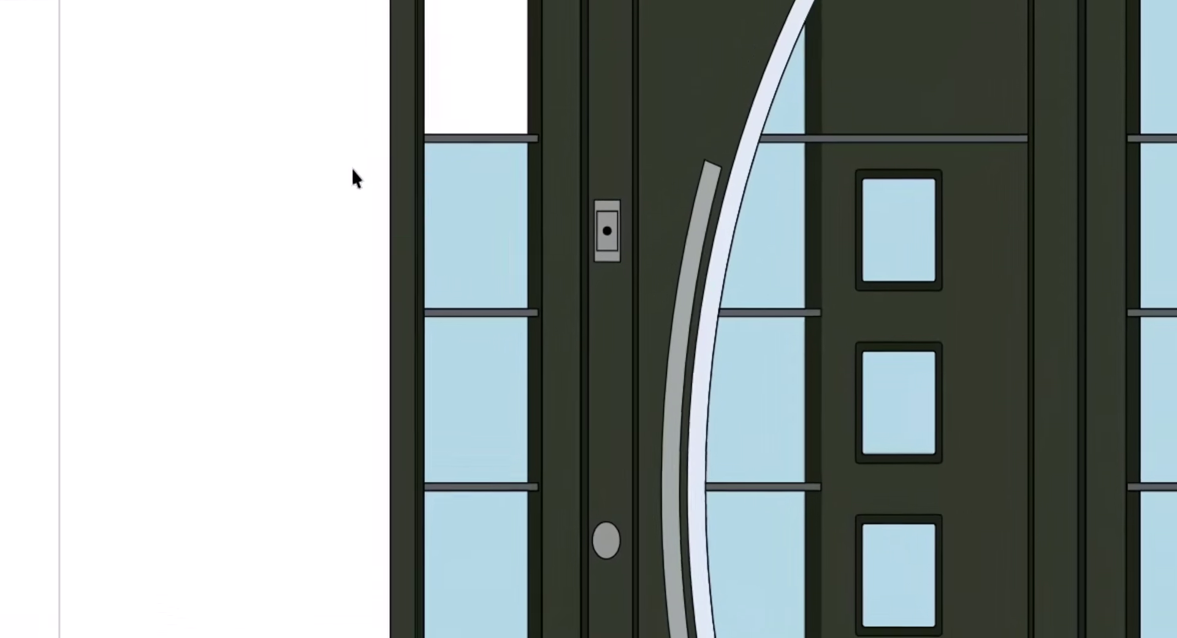
left_click_drag(401, 250, 513, 297)
left_click_drag(536, 241, 631, 273)
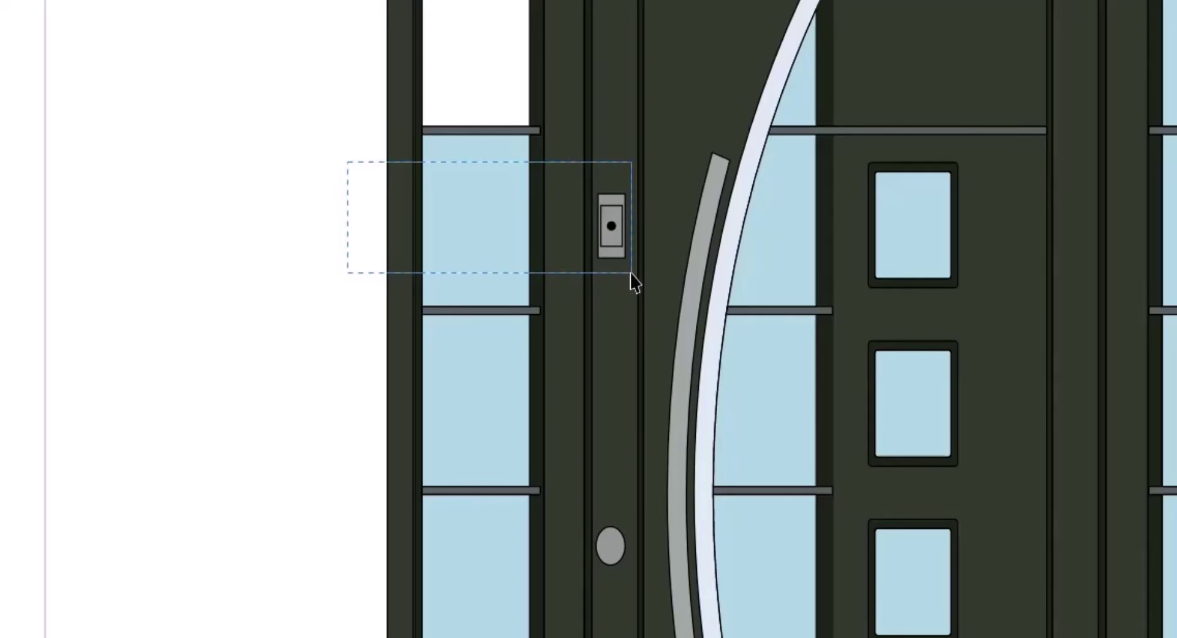
left_click_drag(632, 274, 631, 274)
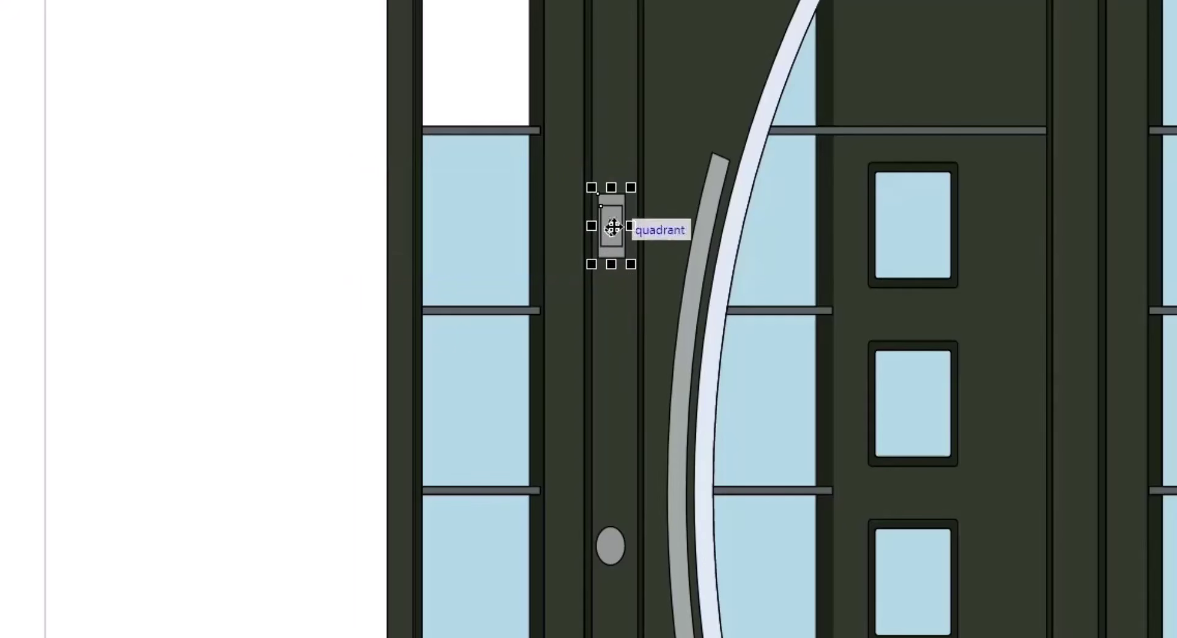
left_click_drag(613, 227, 268, 203)
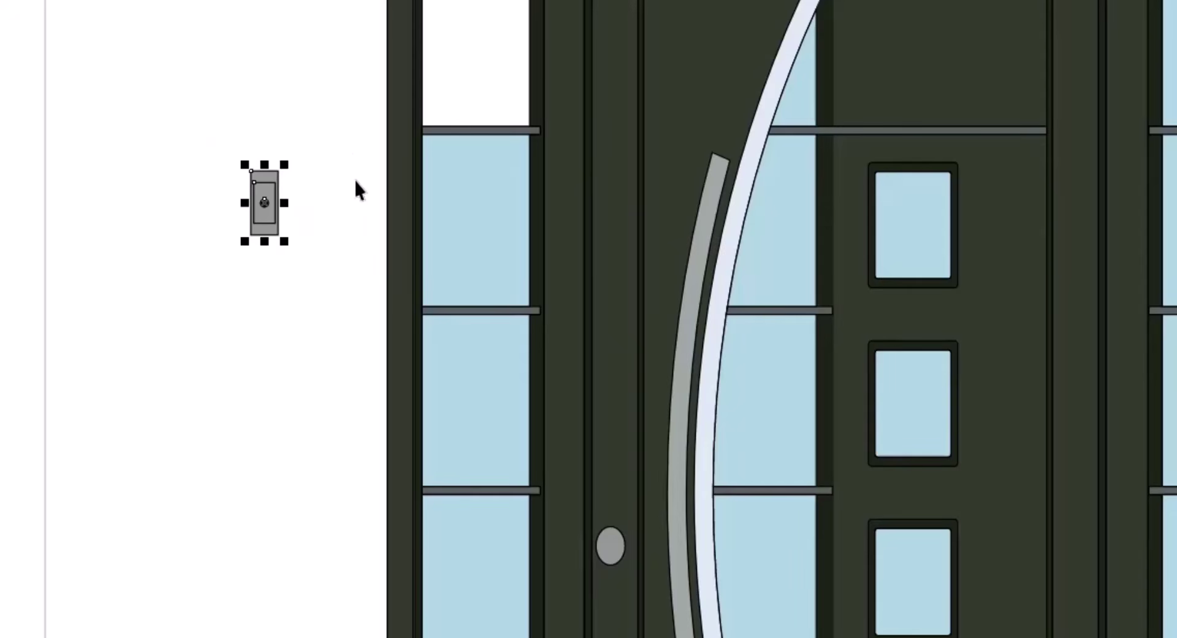
Step: Try to select parts of the door with marquees that only partly cover them
left_click_drag(356, 133, 598, 261)
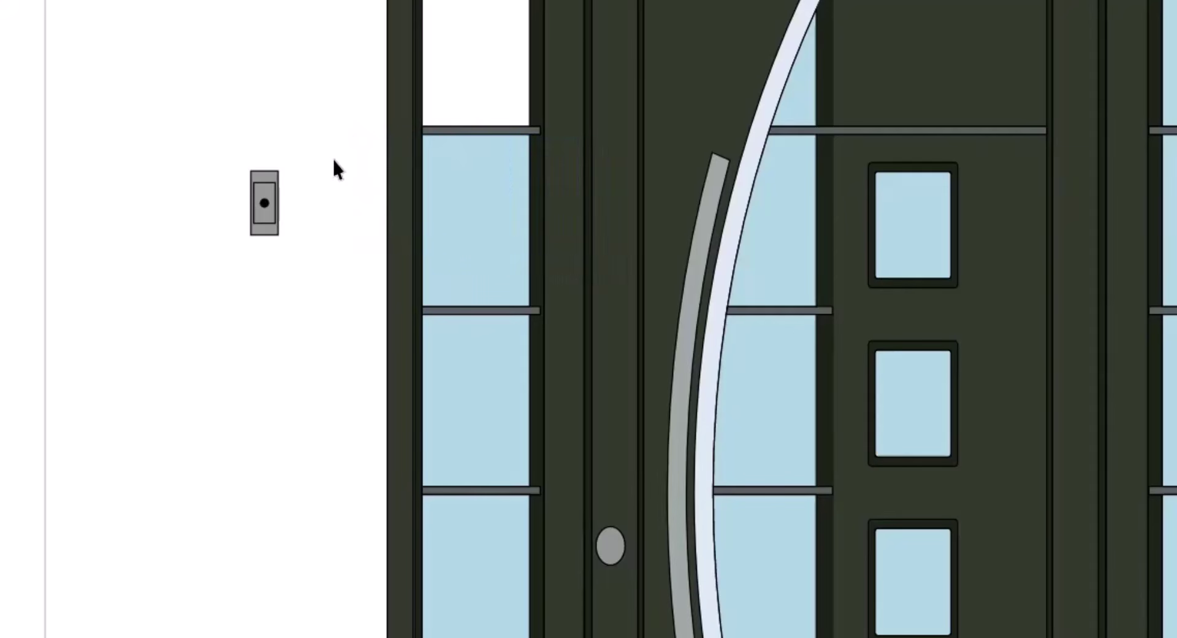
left_click_drag(383, 210, 582, 264)
mouse_move(339, 167)
left_mouse_down()
mouse_move(463, 223)
mouse_move(588, 255)
mouse_move(523, 244)
mouse_move(558, 252)
left_mouse_up()
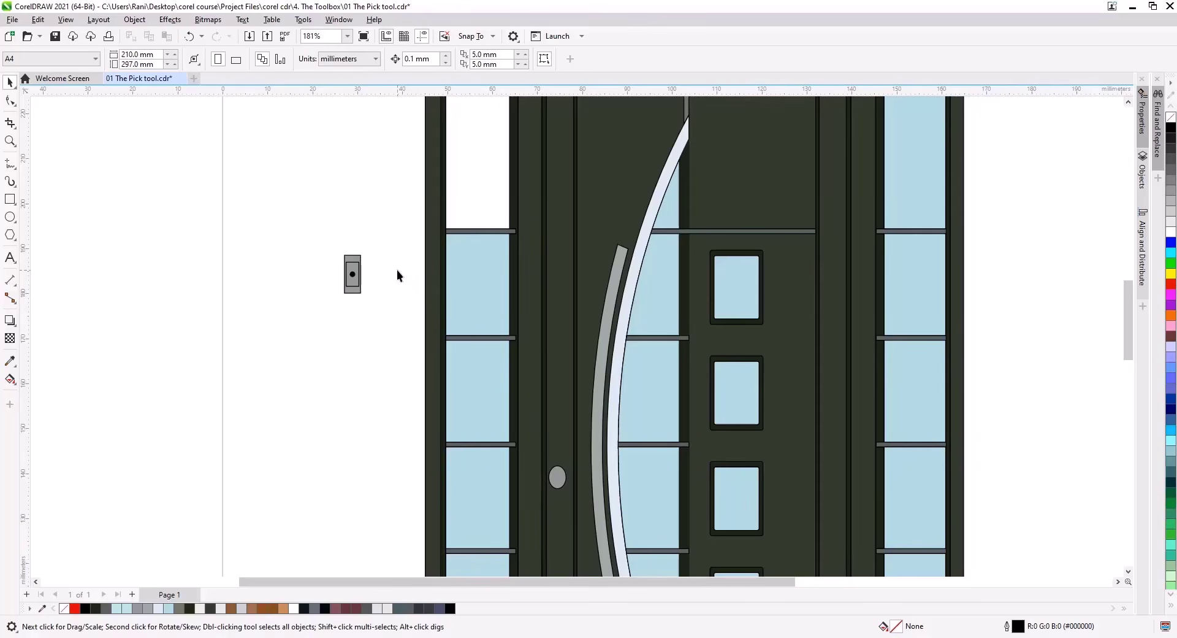
Step: Select the outer door frame with a marquee that only touches it, move it to the left and undo the move
key("alt")
left_click_drag(408, 268, 426, 281)
scroll(410, 315, "down", 3)
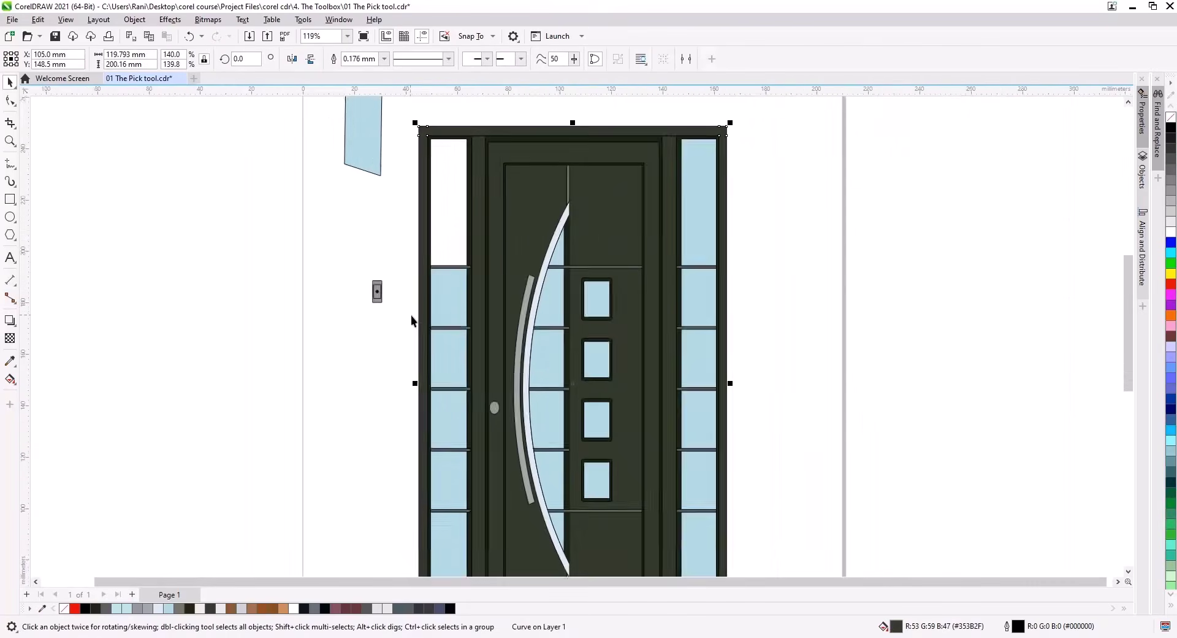
scroll(411, 315, "down", 1)
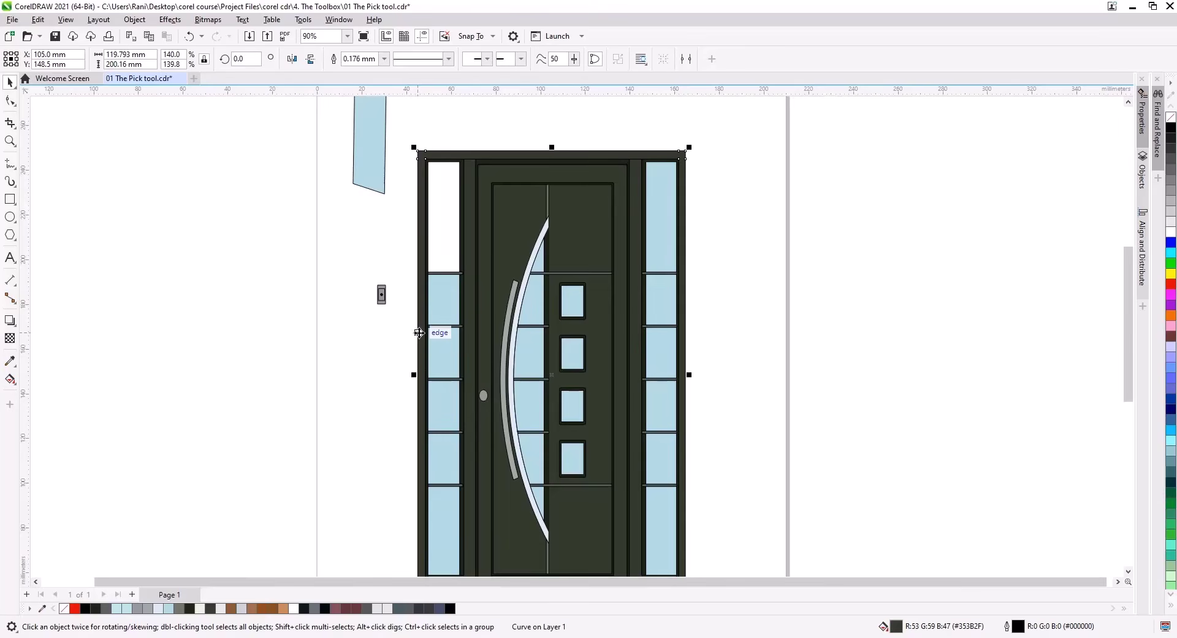
left_click_drag(420, 322, 277, 273)
key("ctrl+z")
Step: Select only the second blue pane from the top of the left sidelight inside the grouped door
scroll(405, 279, "down", 2)
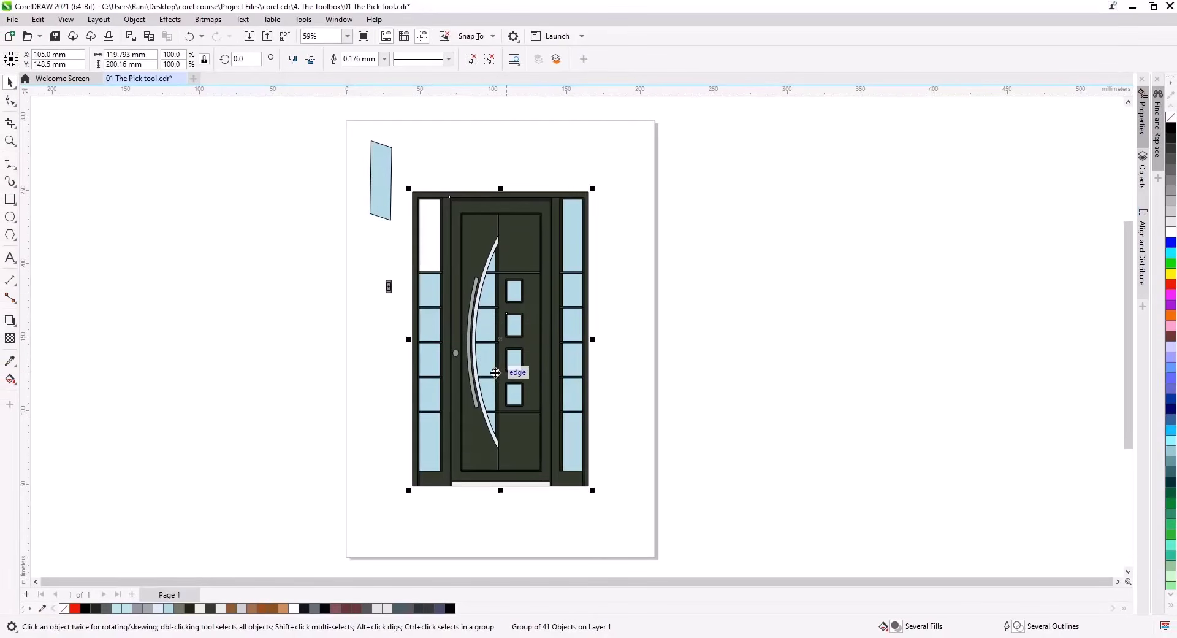
left_click(432, 337, "ctrl")
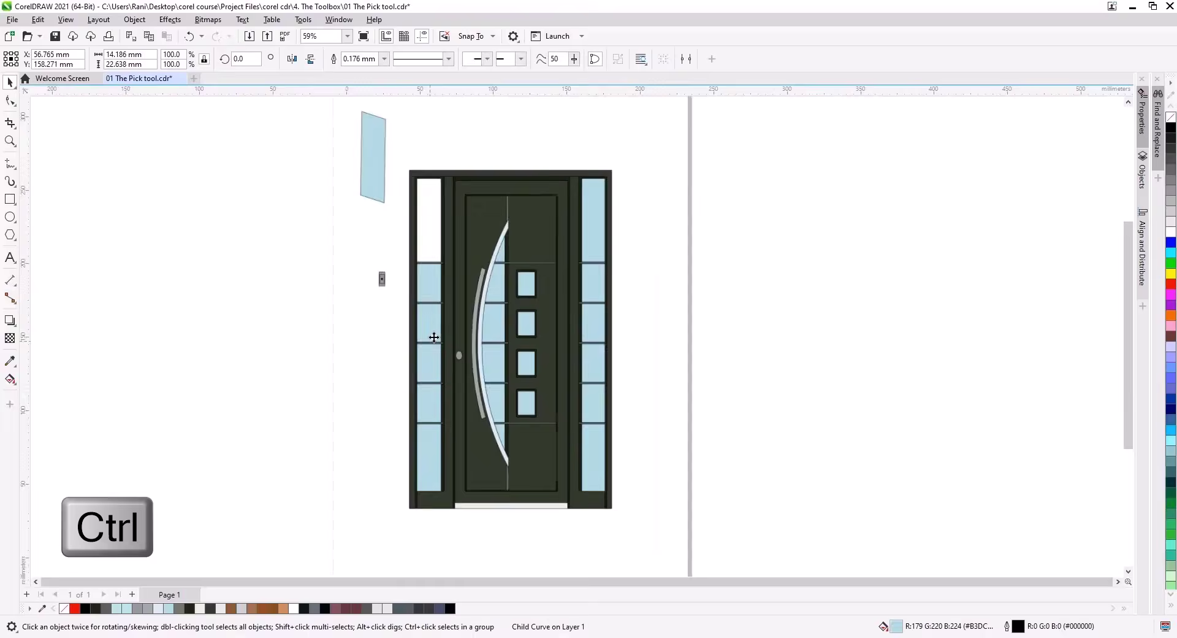
scroll(434, 337, "up", 5)
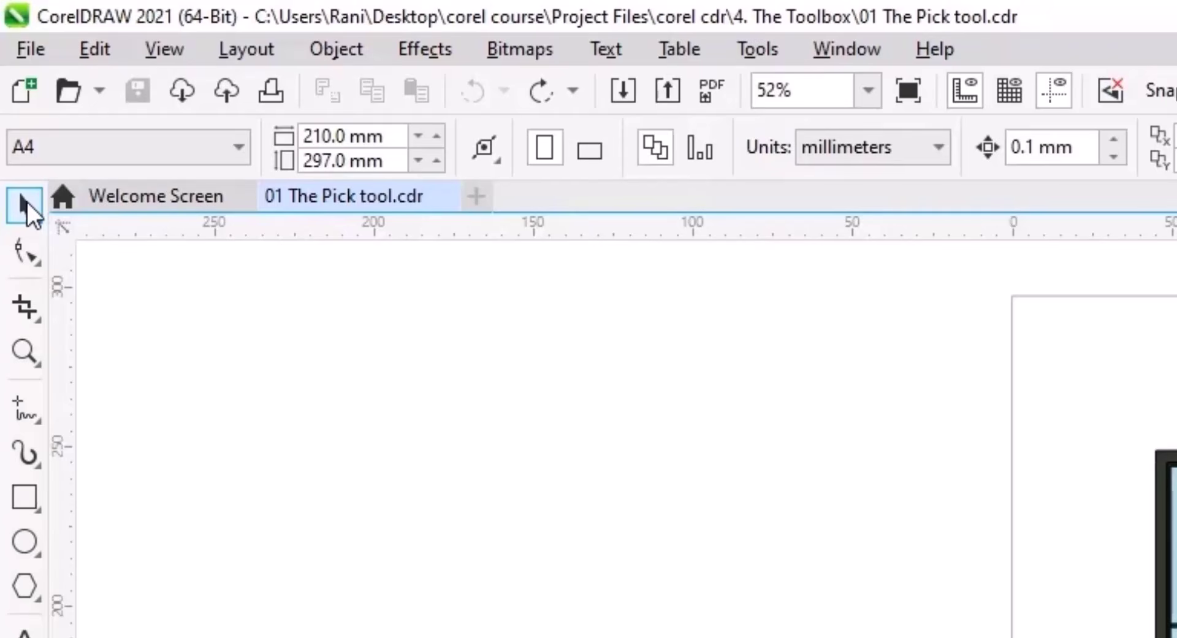
Step: Lasso the left and middle parts of the door with the Freehand Pick tool and move the selected objects to the left
left_click(11, 80)
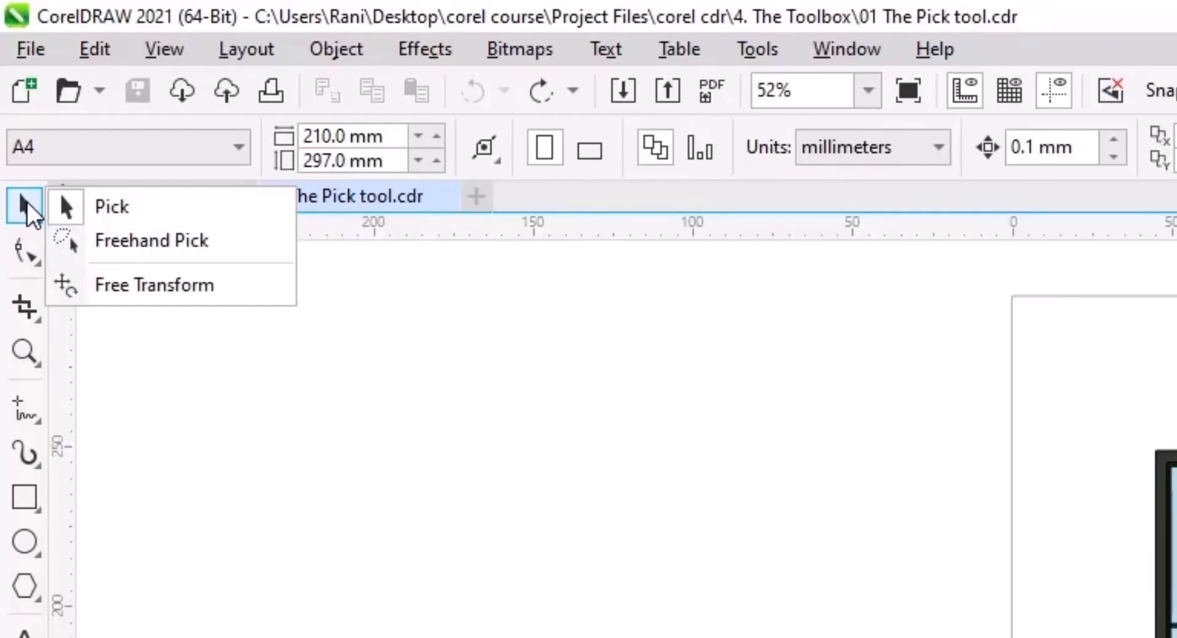
left_click(165, 242)
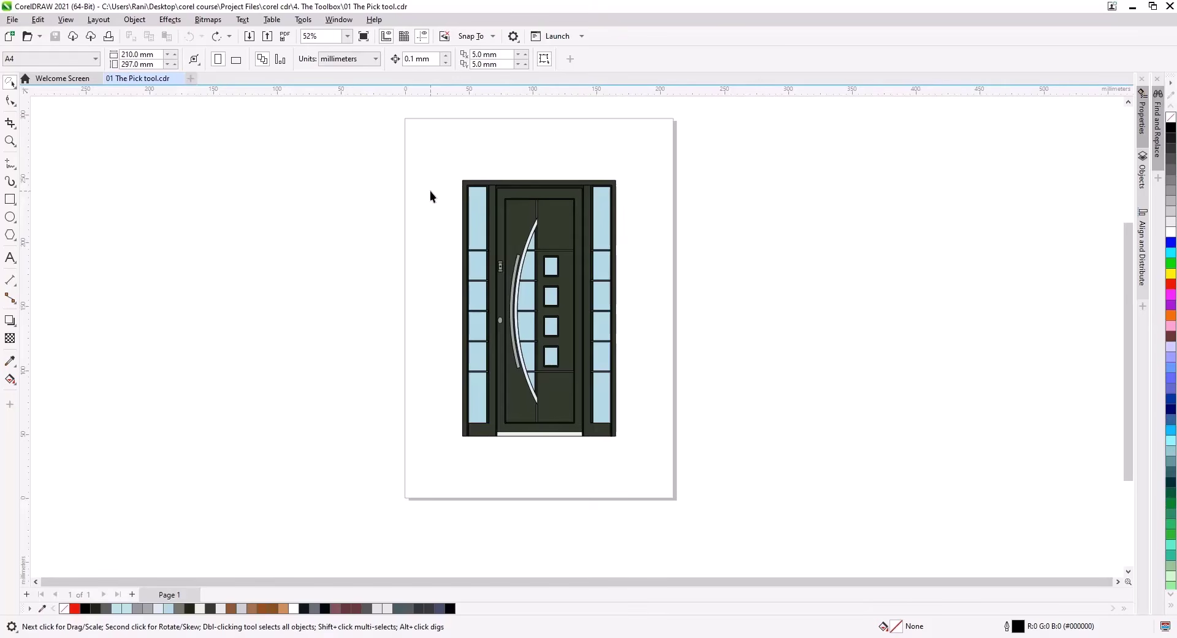
mouse_move(492, 154)
left_mouse_down()
mouse_move(548, 200)
mouse_move(562, 230)
mouse_move(564, 395)
mouse_move(539, 422)
mouse_move(431, 366)
left_mouse_up()
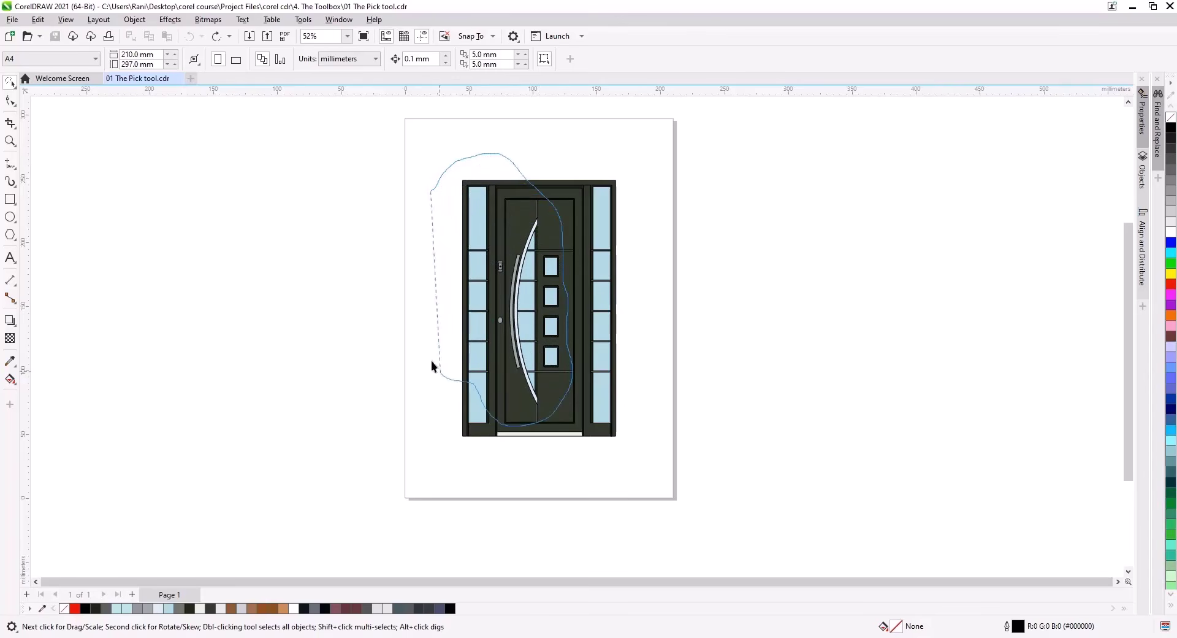
left_click_drag(421, 245, 420, 254)
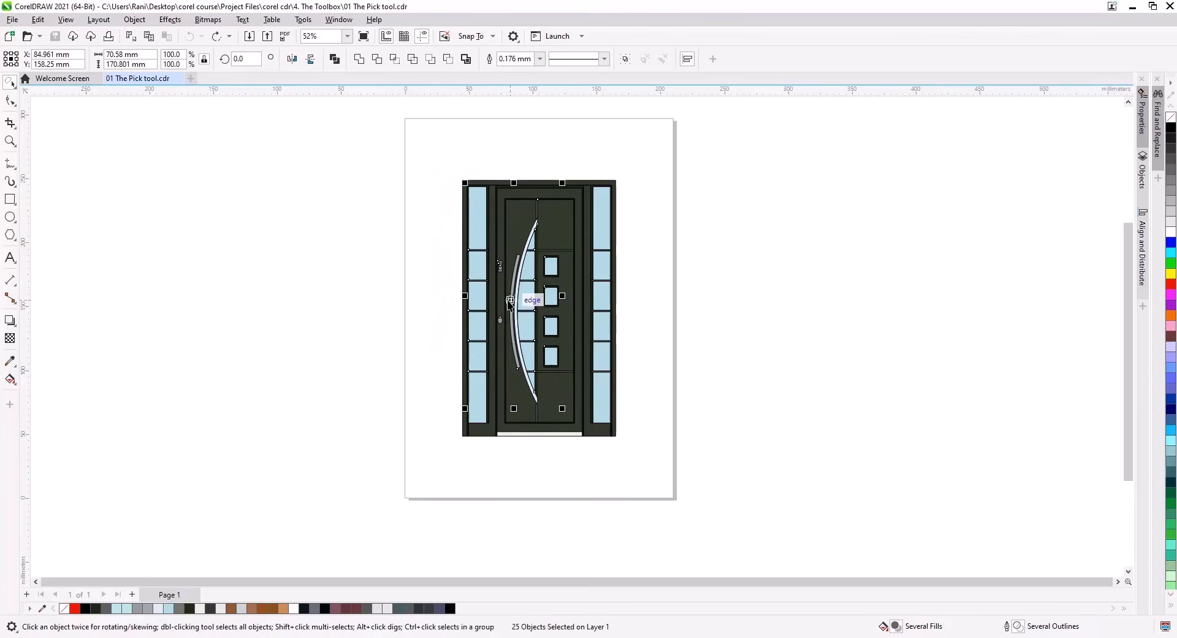
left_click_drag(510, 299, 377, 273)
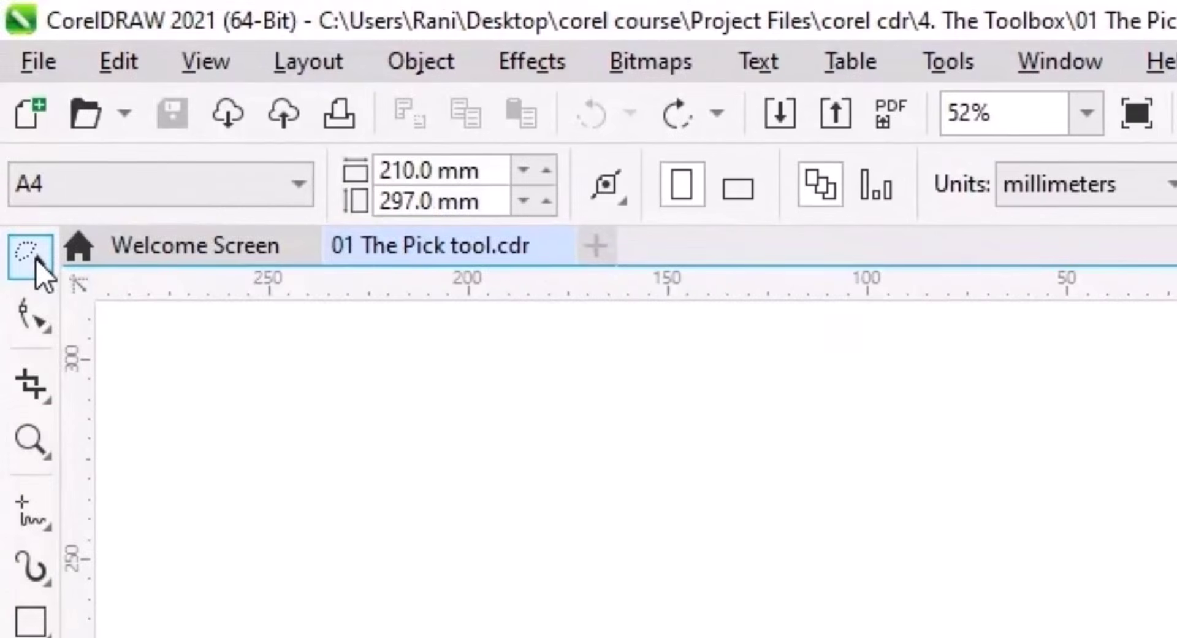
Step: Scale the whole door freely from a point near its centre with the Free Transform tool and undo the last scaling
left_click(13, 102)
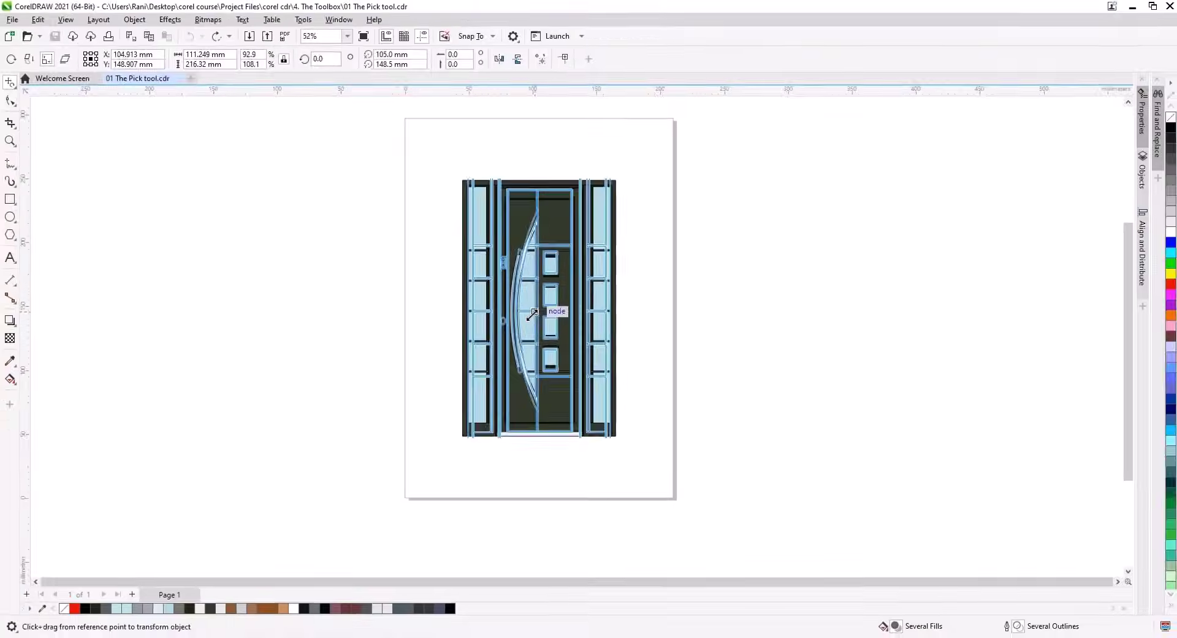
mouse_move(527, 314)
left_mouse_down()
mouse_move(560, 305)
mouse_move(552, 283)
mouse_move(543, 327)
mouse_move(543, 310)
mouse_move(556, 317)
mouse_move(612, 291)
mouse_move(545, 310)
left_mouse_up()
key("ctrl+z")
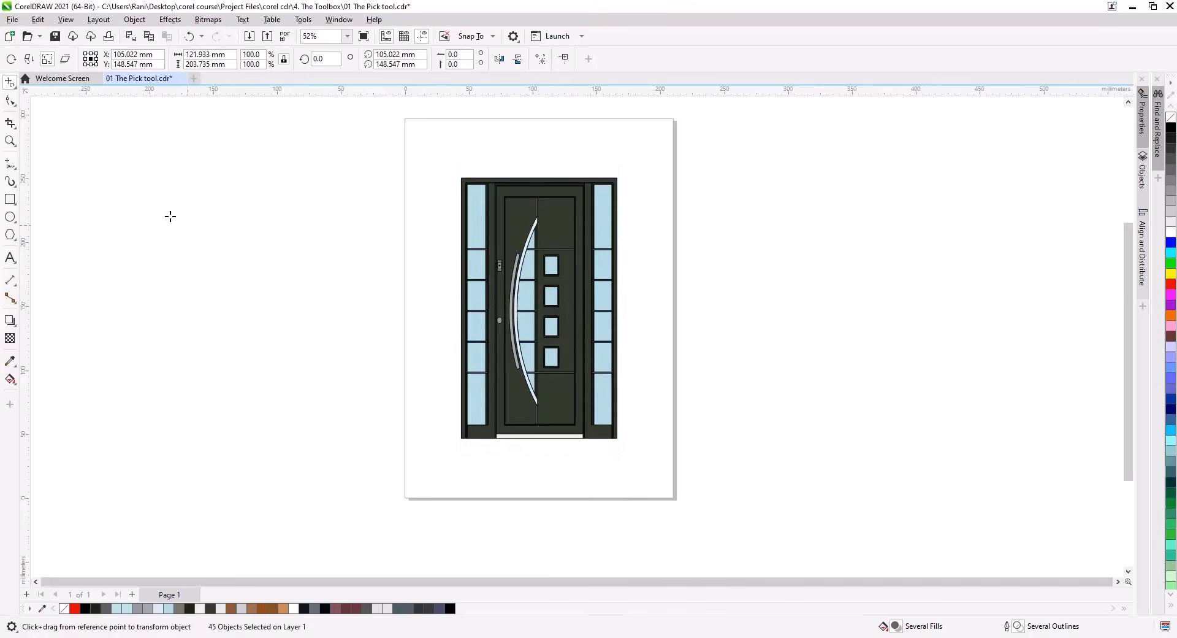
Step: Return to the Pick tool and move the whole selected door to the left
left_click(11, 84)
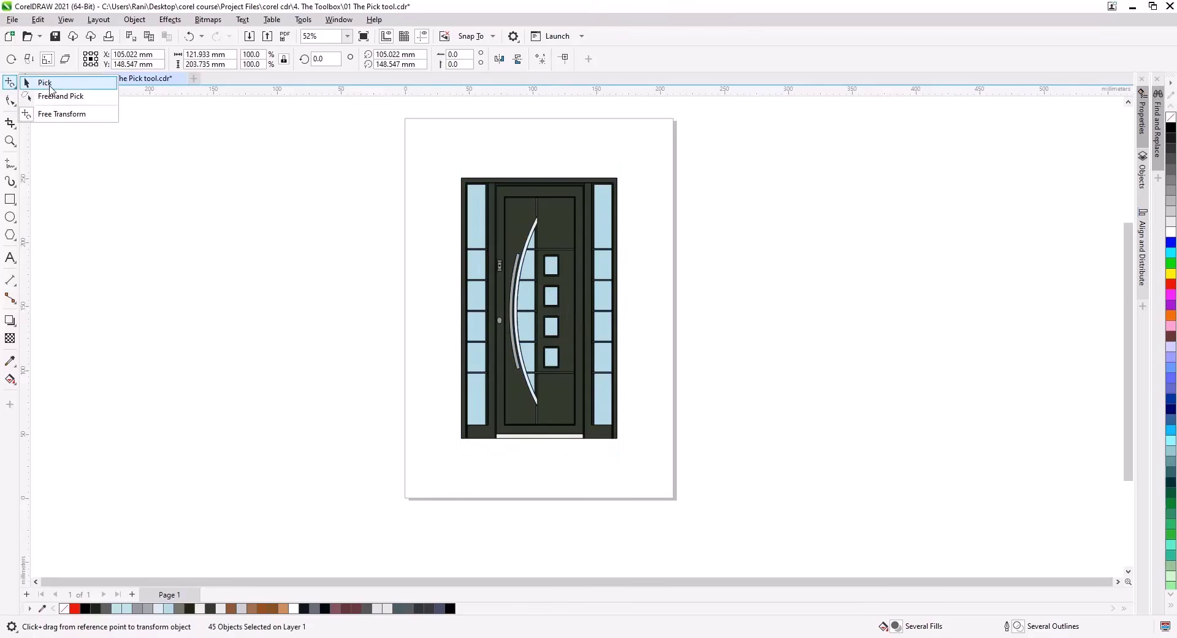
left_click(44, 83)
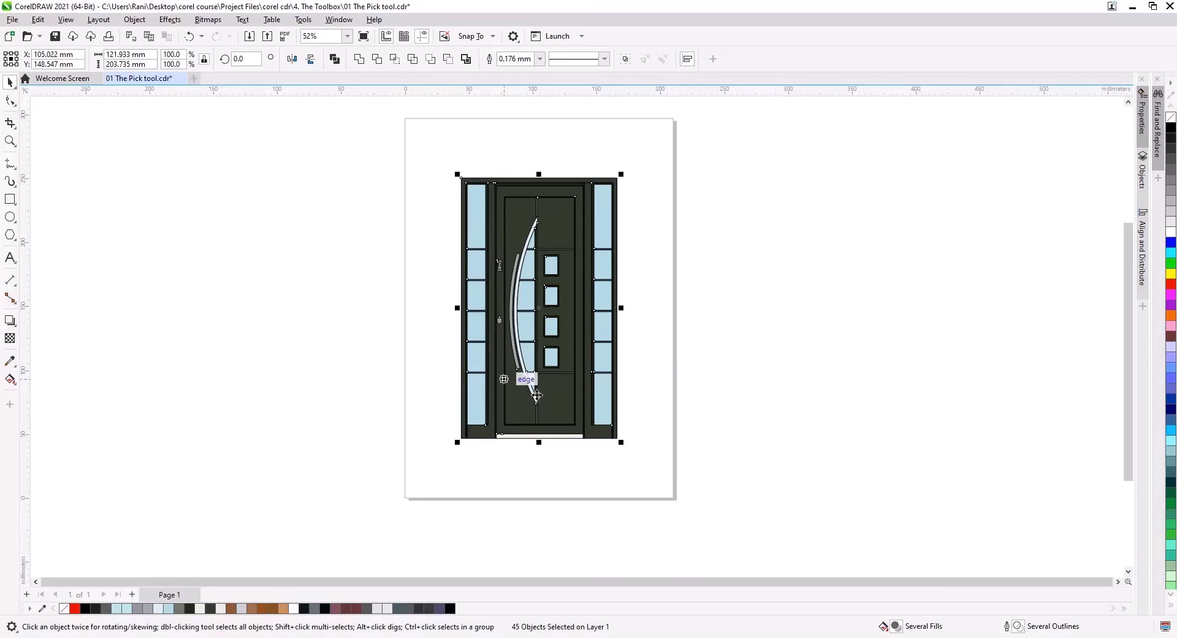
left_click_drag(471, 280, 412, 290)
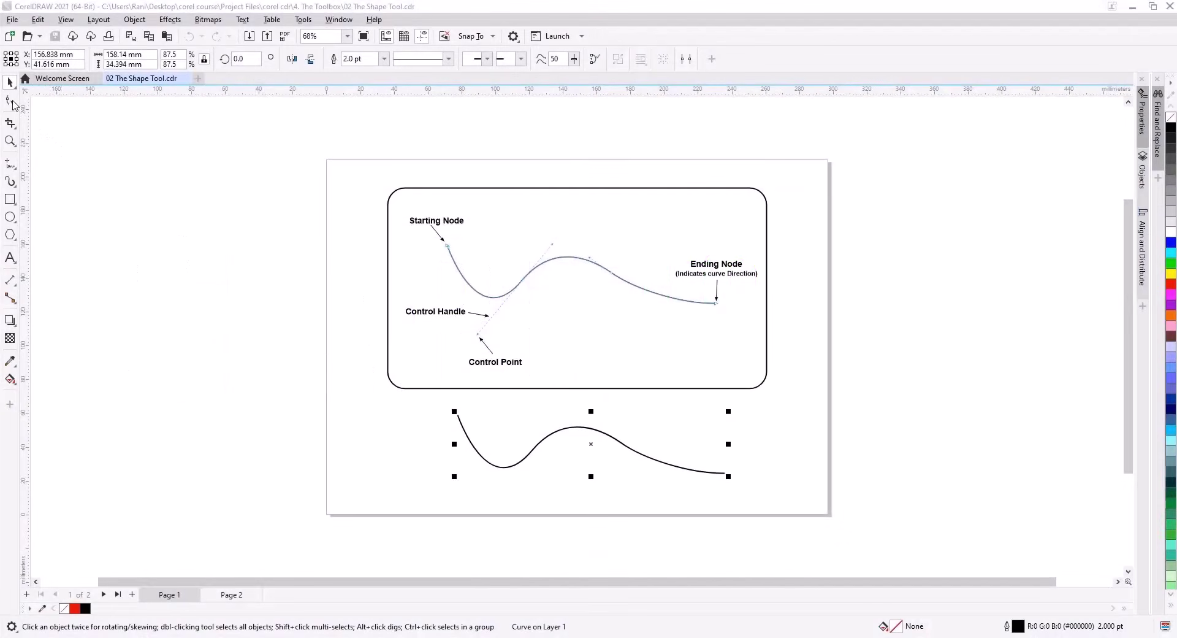
Step: Display the nodes of the wavy curve below the rounded frame with the Shape tool
left_click(11, 101)
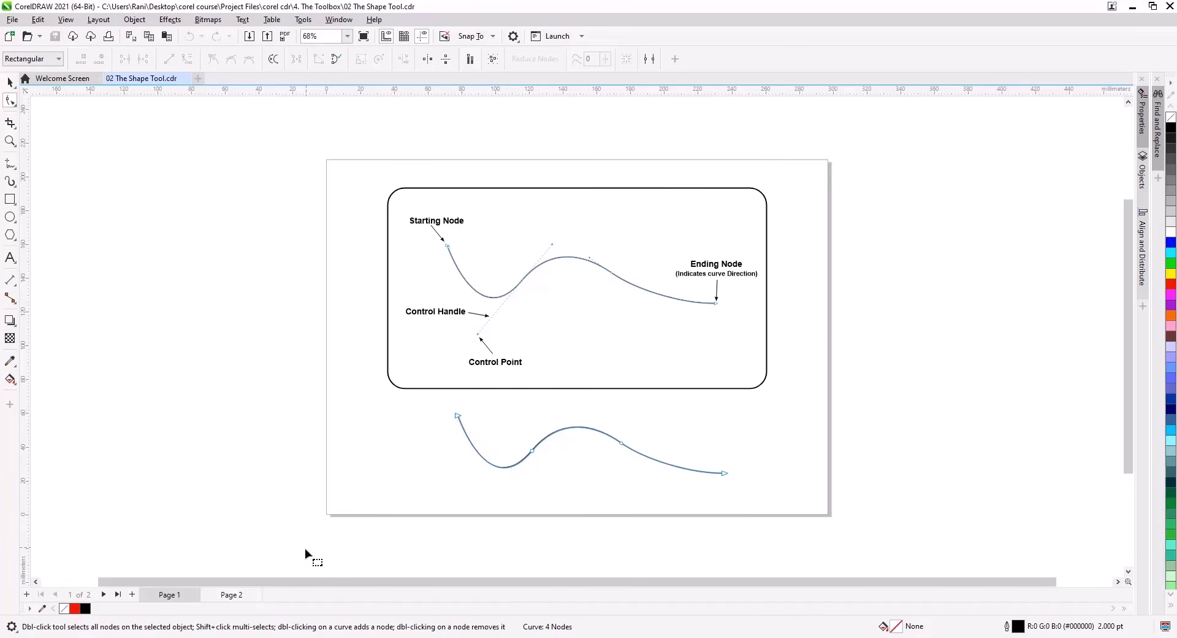
Step: On page 2, bend the Cusp Node line into two humps by raising both control handles of its middle node independently
left_click(230, 595)
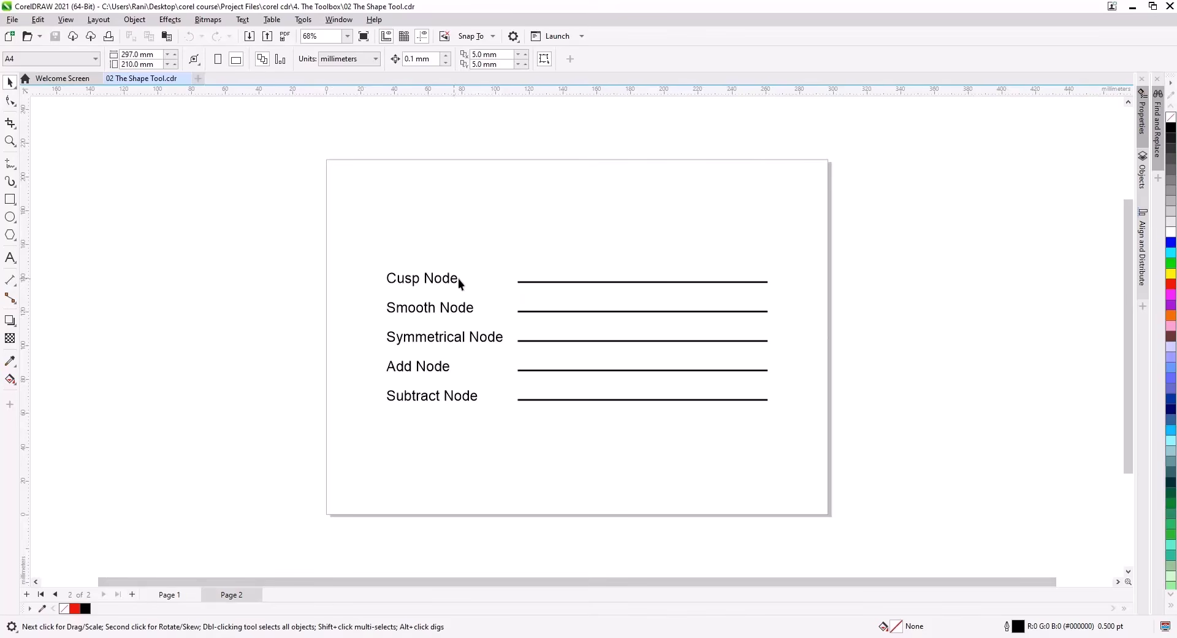
left_click(553, 281)
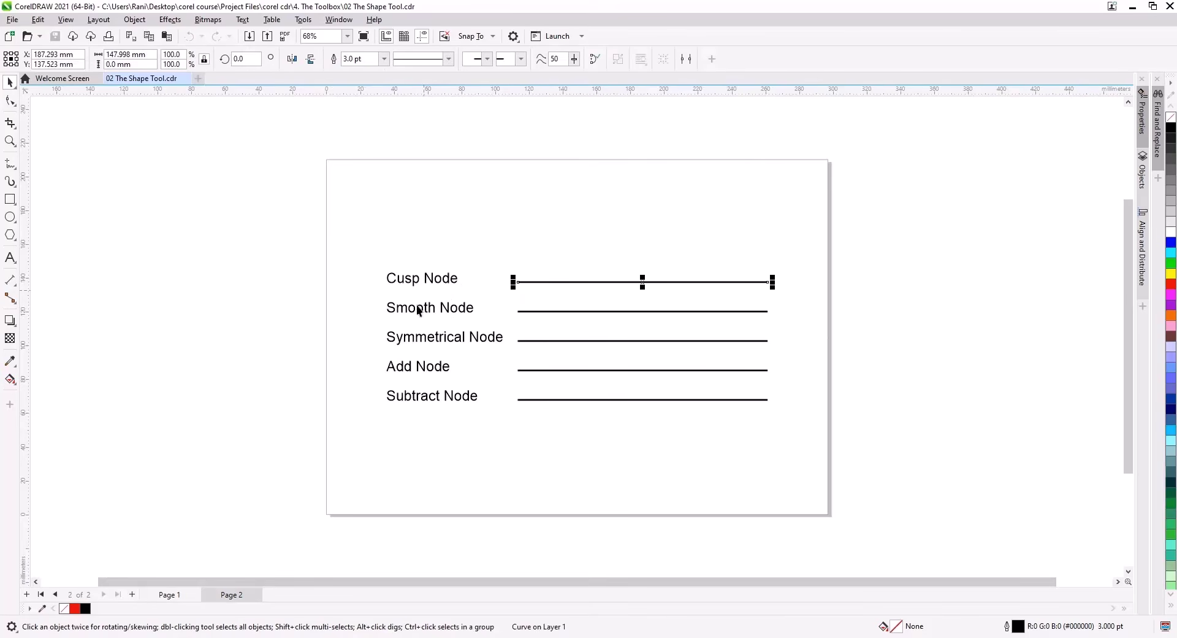
left_click(4, 101)
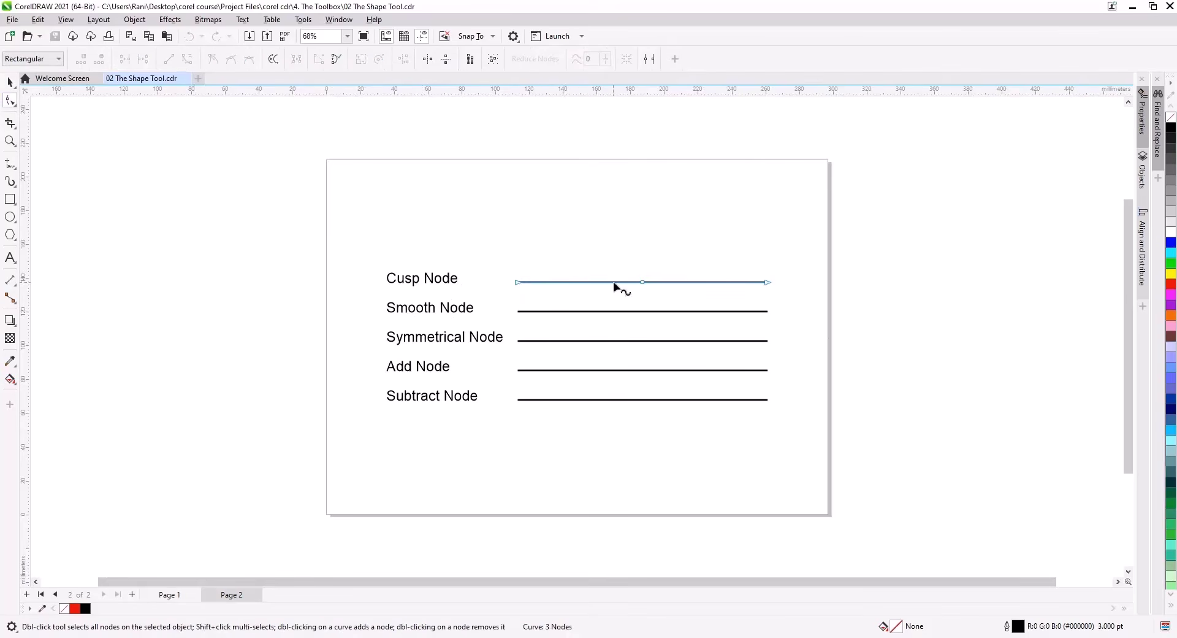
left_click_drag(657, 300, 655, 299)
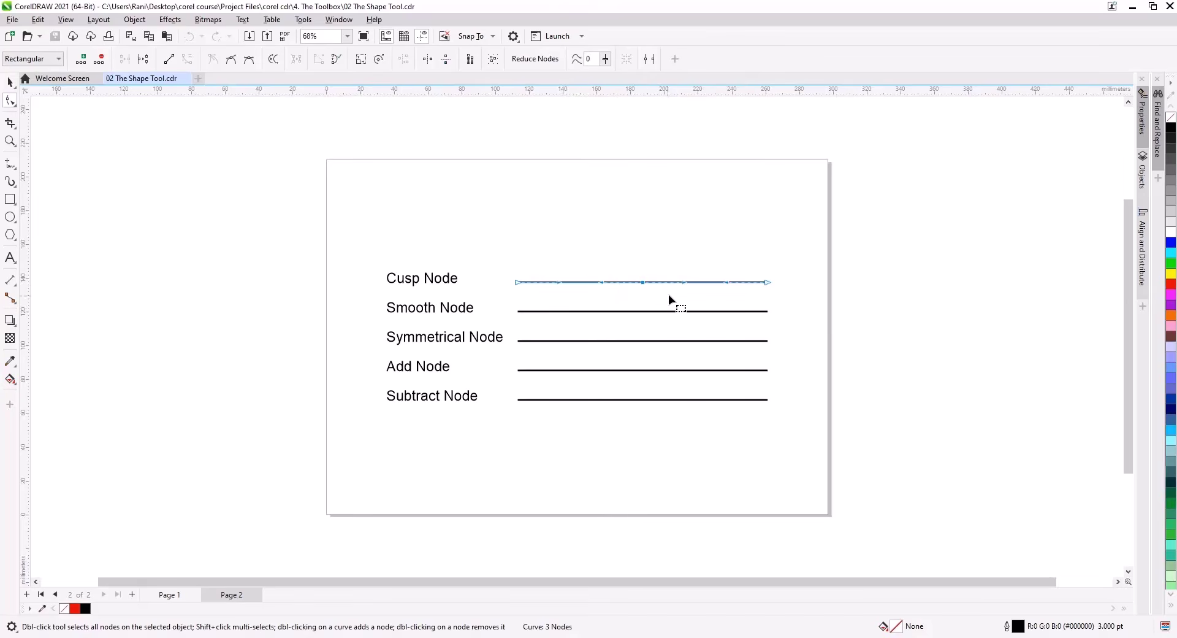
left_click_drag(775, 209, 770, 128)
left_click_drag(623, 209, 624, 83)
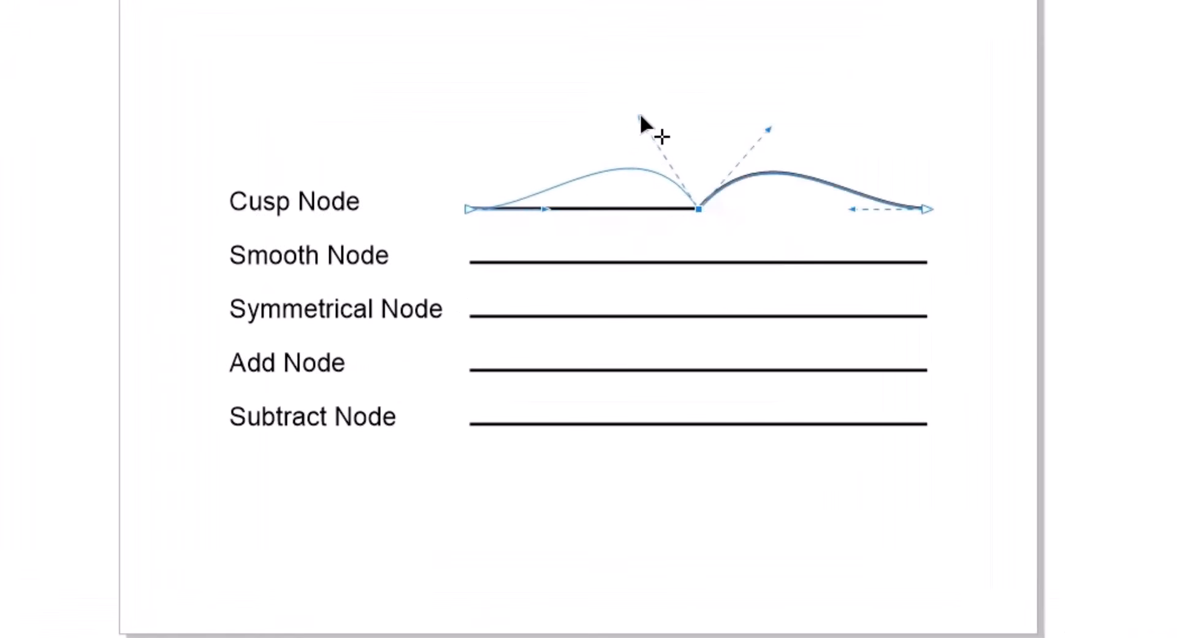
left_click_drag(767, 133, 747, 43)
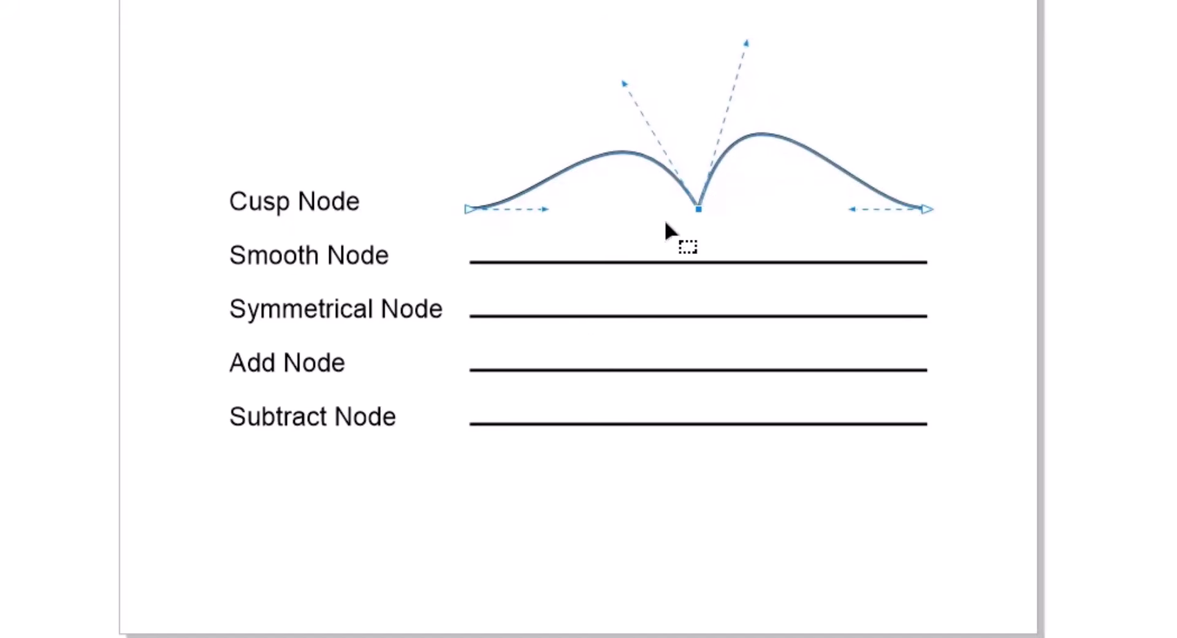
Step: Select the middle node of the Smooth Node line for editing
left_click(530, 262)
left_click(699, 263)
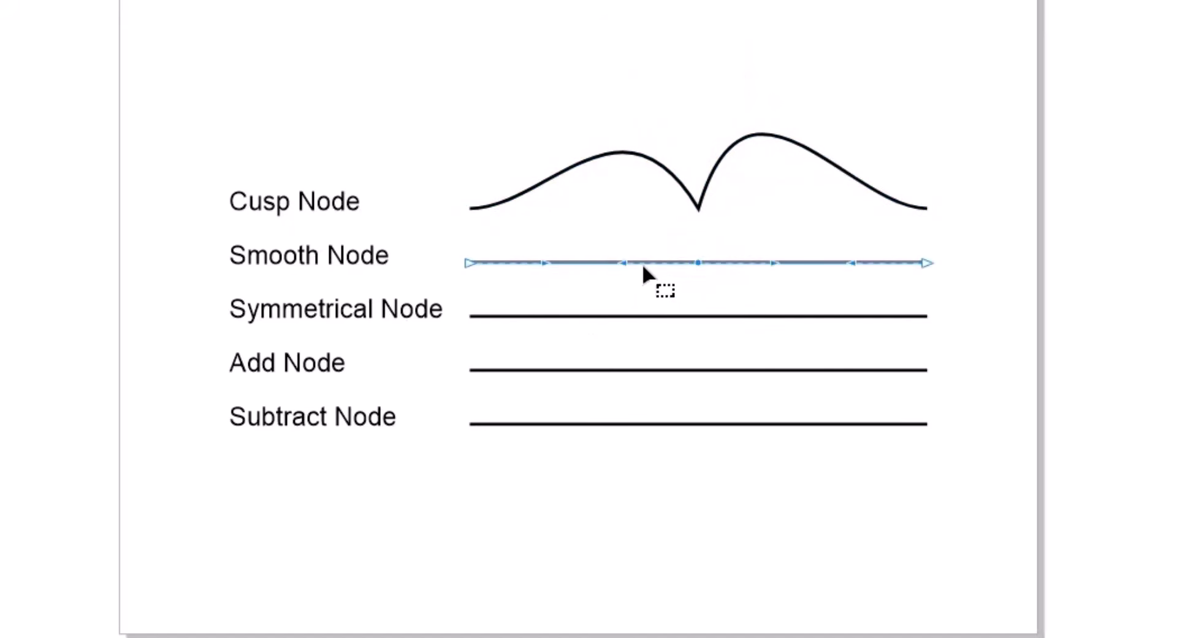